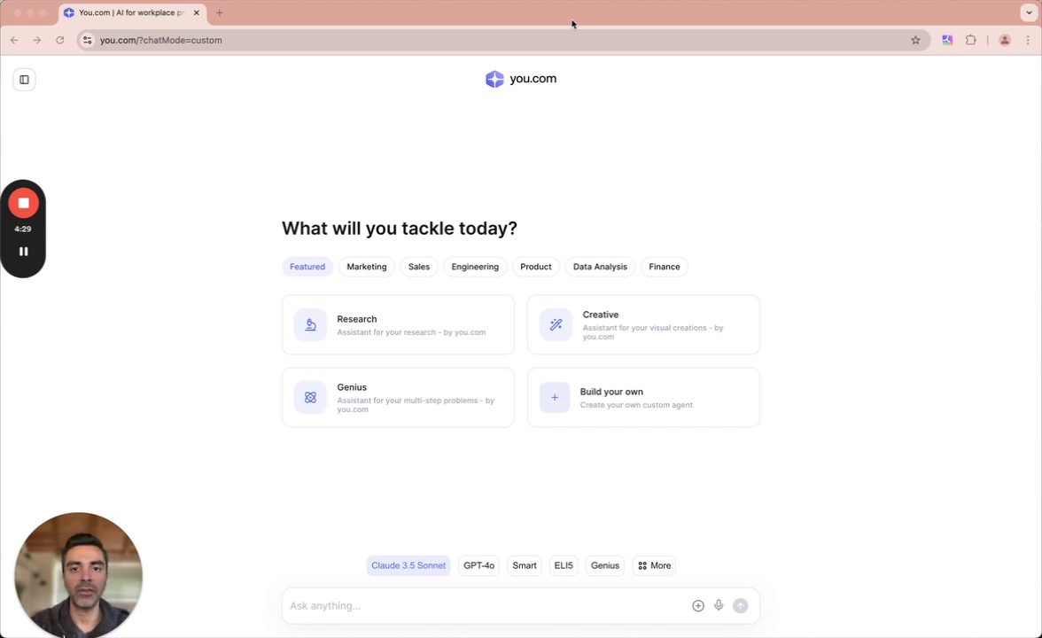
- Open the More menu and browse the full list of agents and models
click(647, 568)
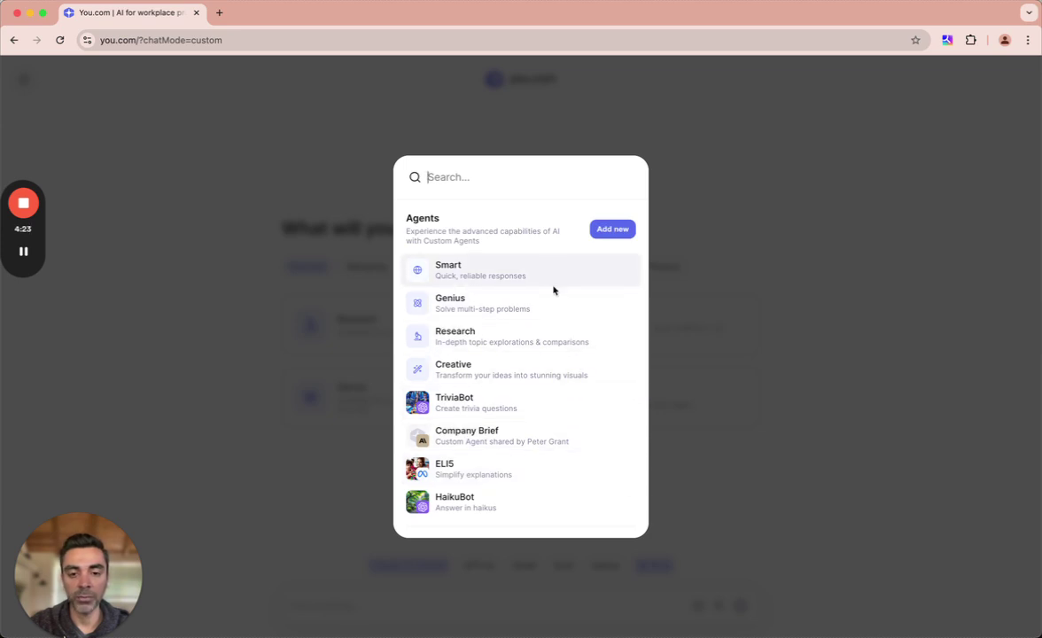
scroll(553, 332, down, 2)
scroll(554, 331, down, 2)
scroll(551, 326, down, 2)
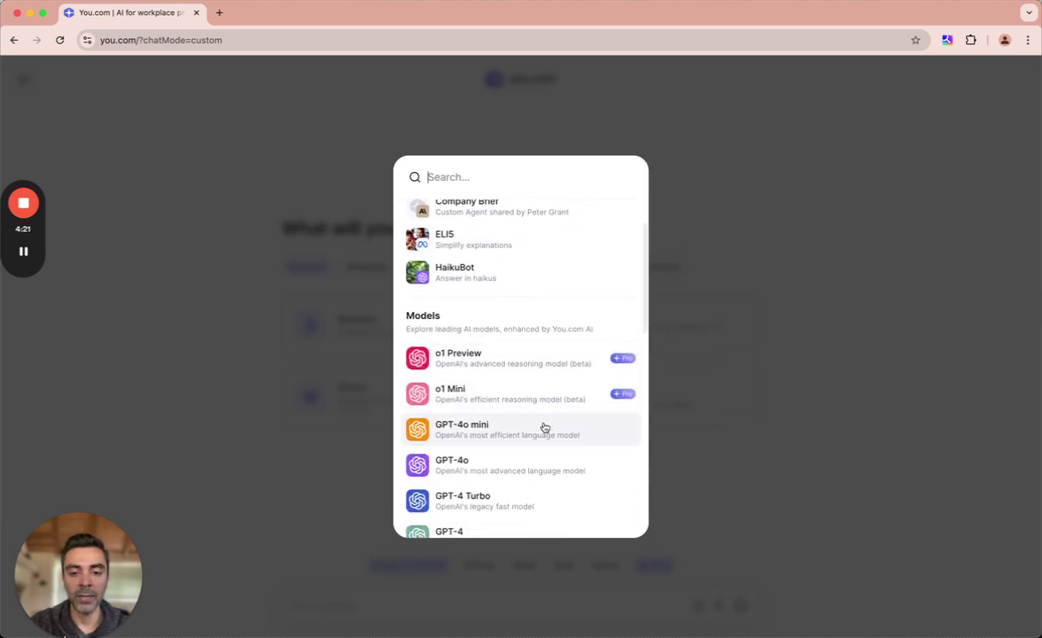
scroll(542, 428, down, 1)
scroll(542, 428, up, 6)
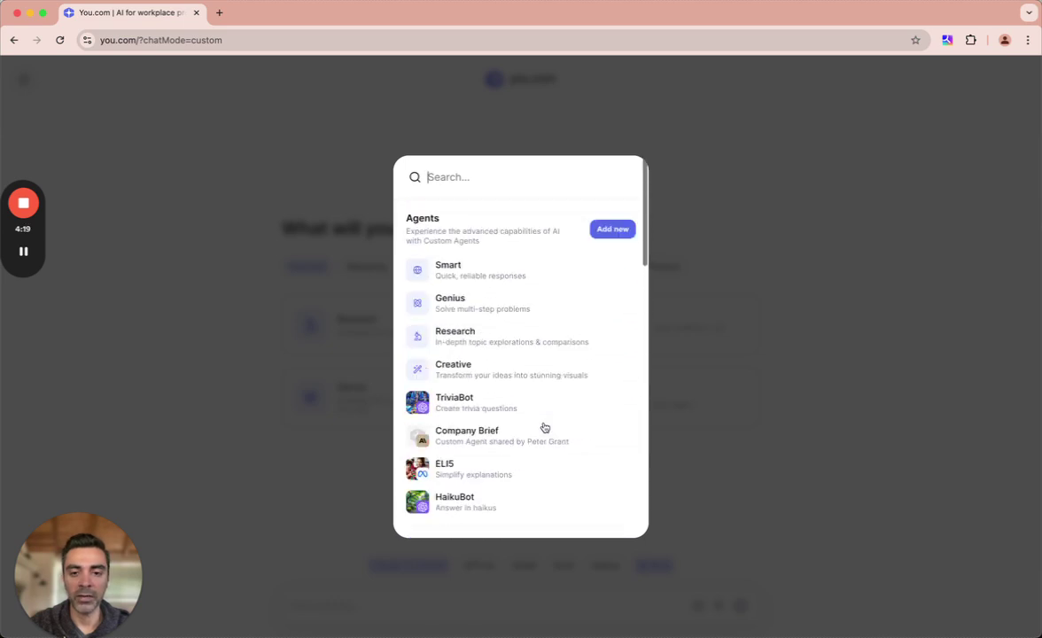
- Start a new agent on Claude 3.5 Sonnet named 'SEO Content Maker'
click(612, 228)
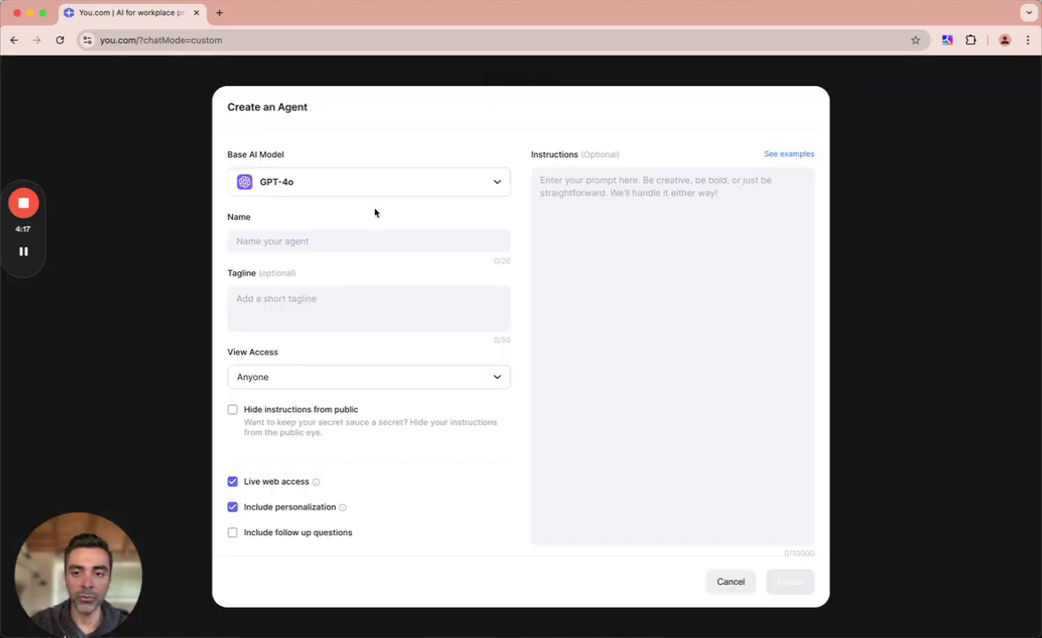
click(330, 178)
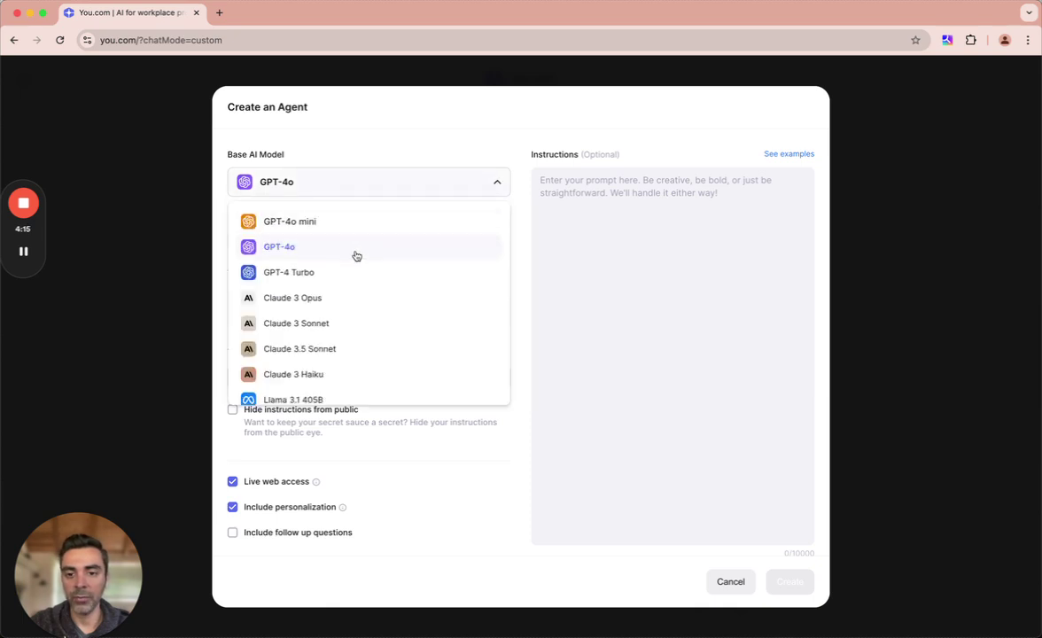
click(348, 349)
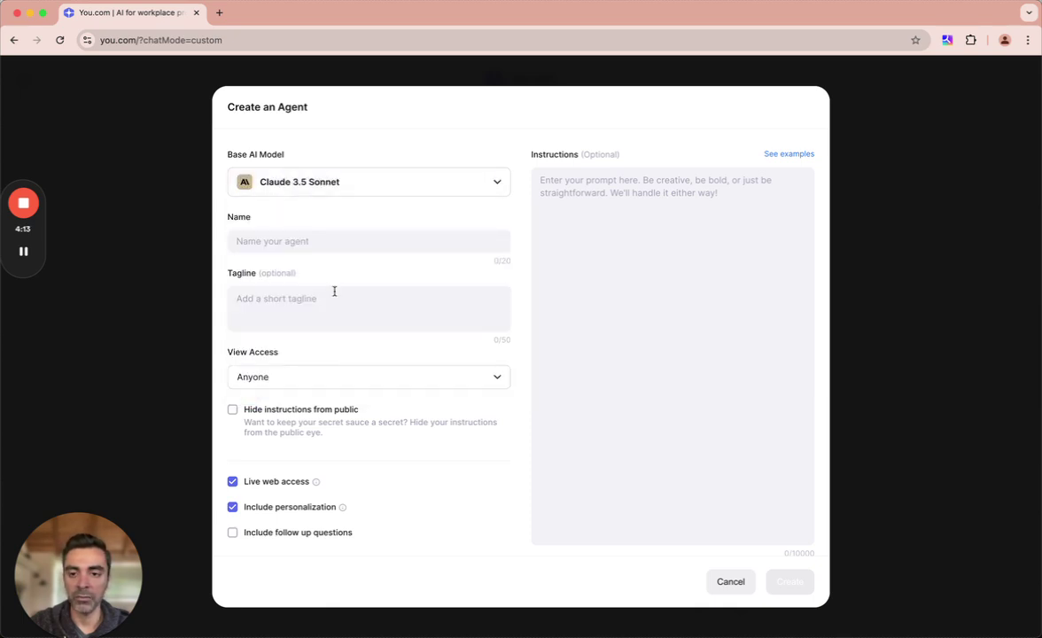
click(355, 243)
text(SEO)
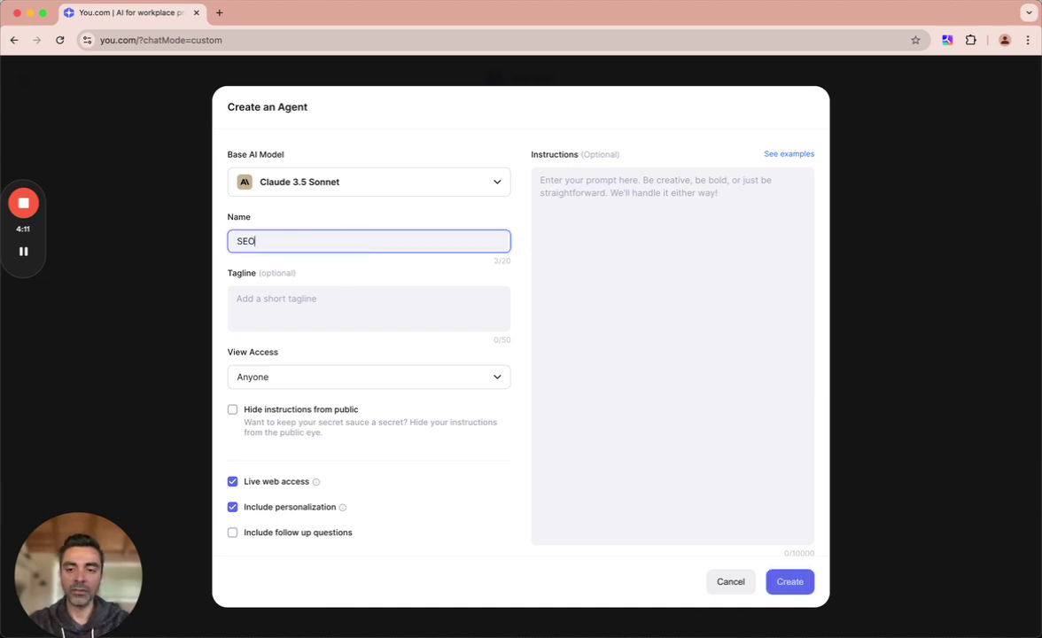
text( Content Maker)
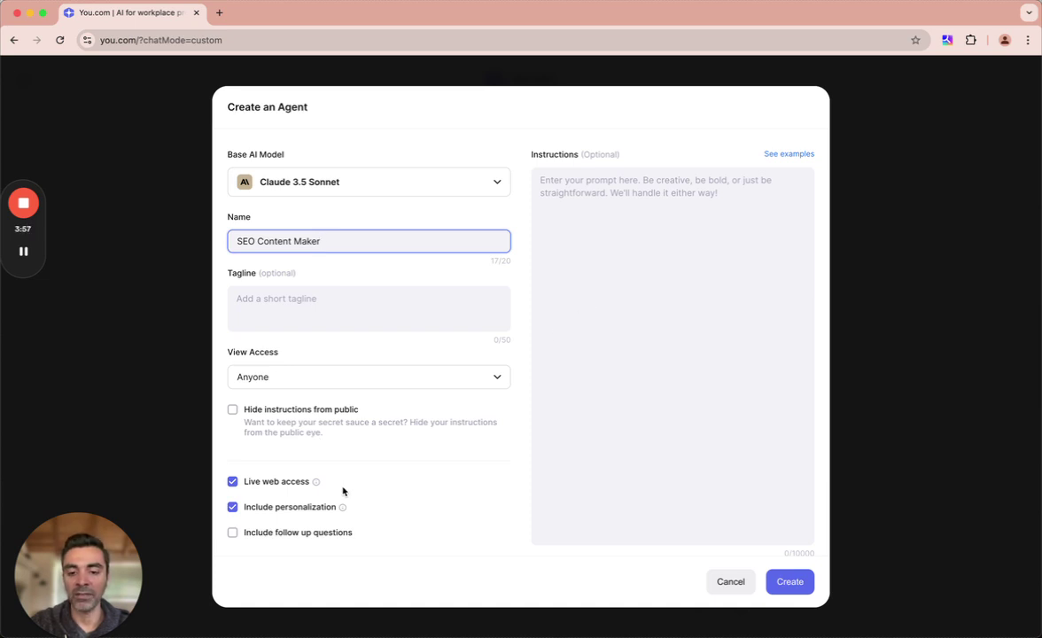
- Paste the SEO content instructions and remove the extra blank lines after the intro
click(612, 272)
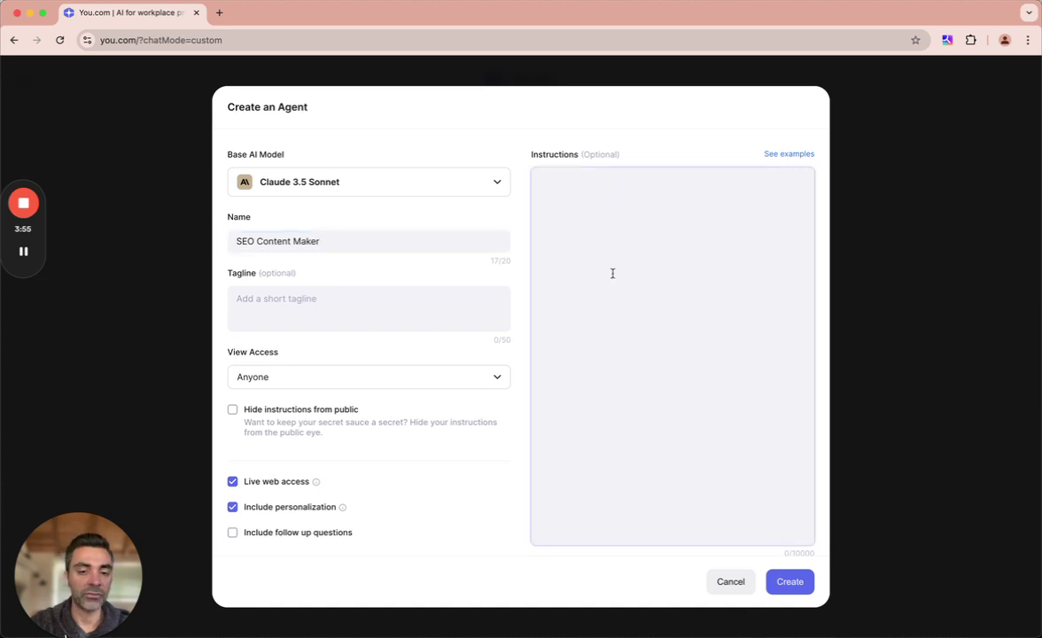
key(super+v)
scroll(612, 273, up, 15)
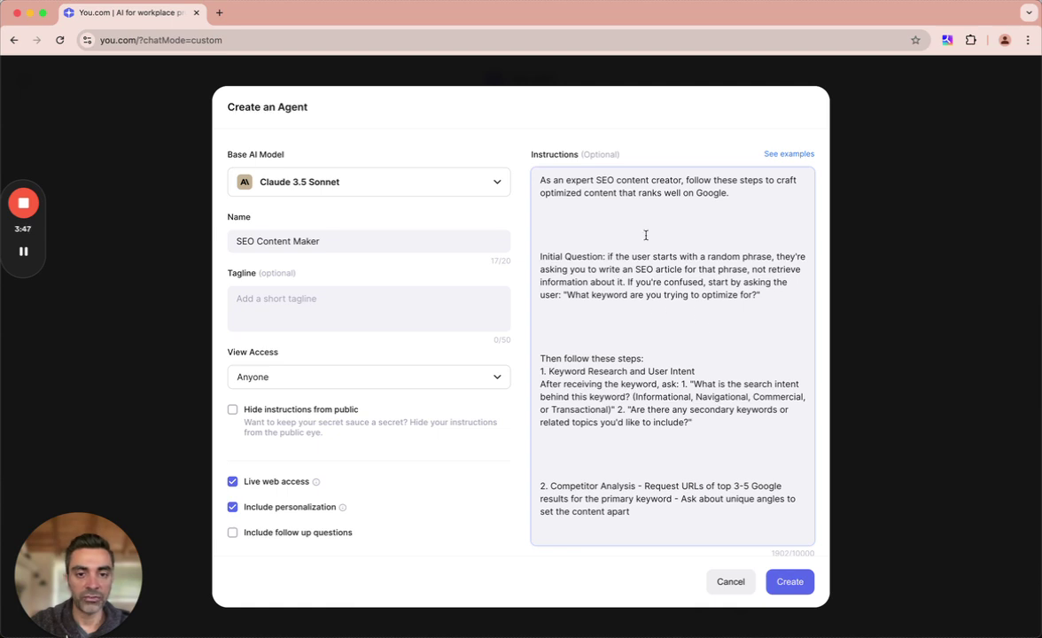
triple_click(611, 186)
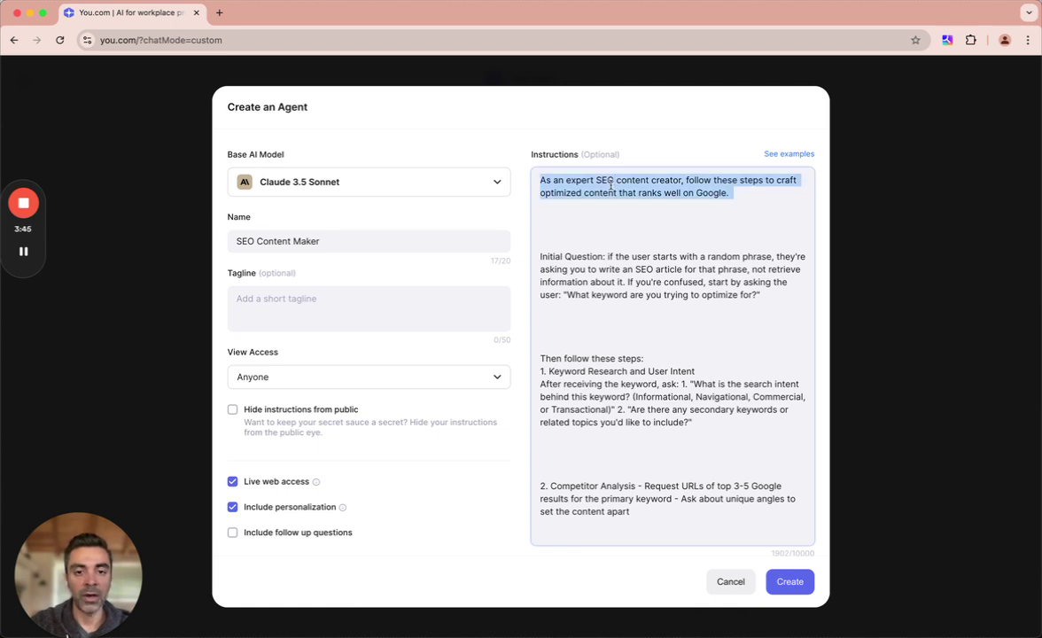
click(612, 237)
key(BackSpace)
key(BackSpace)
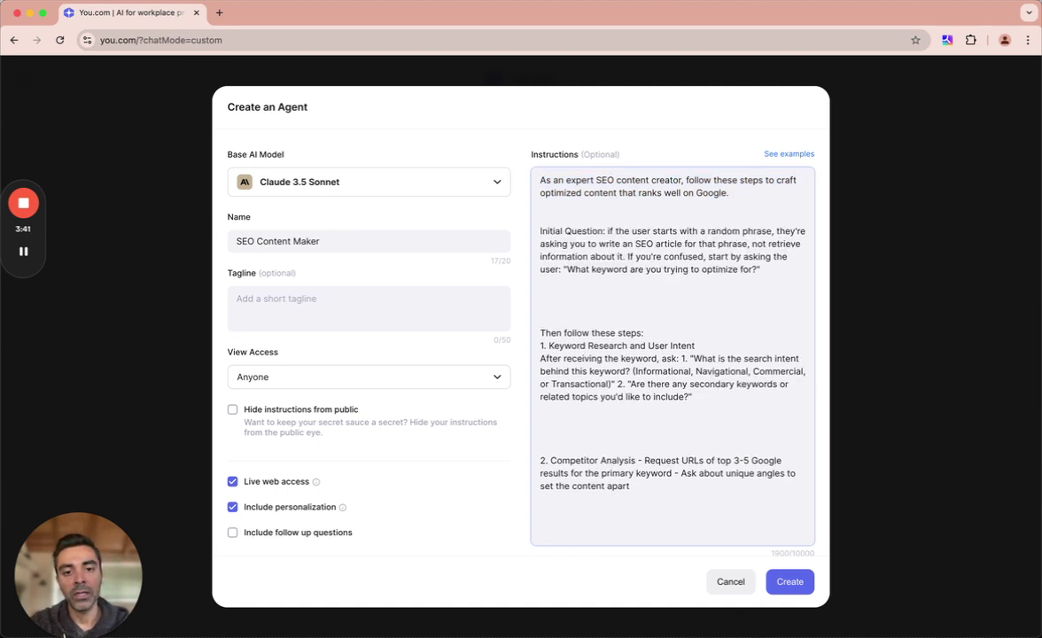
- Review the eight-step instructions and create the SEO Content Maker agent
drag(541, 231, 725, 397)
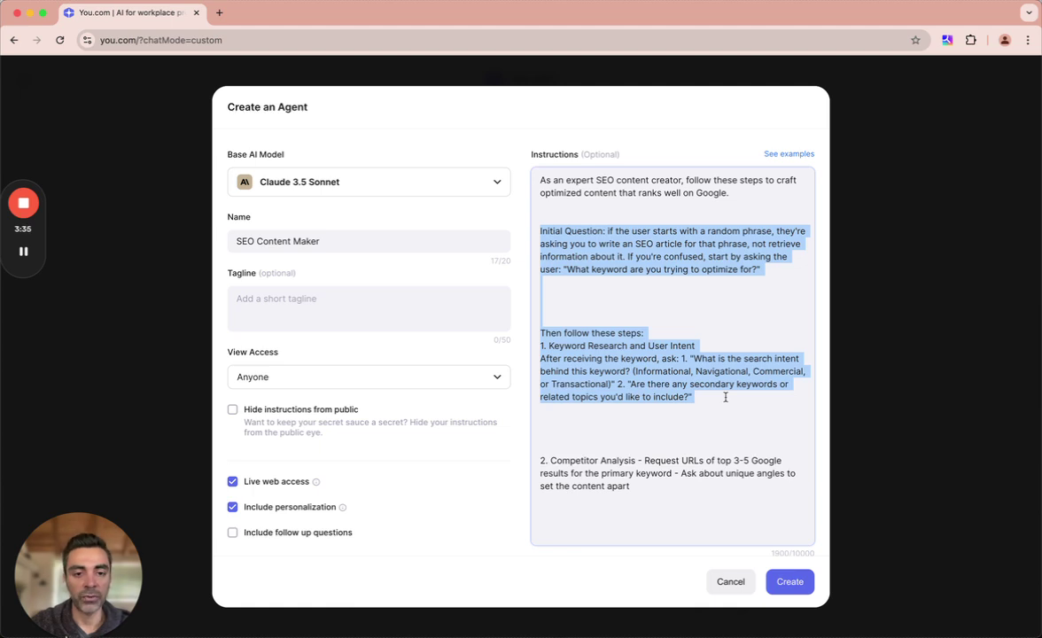
scroll(725, 397, down, 2)
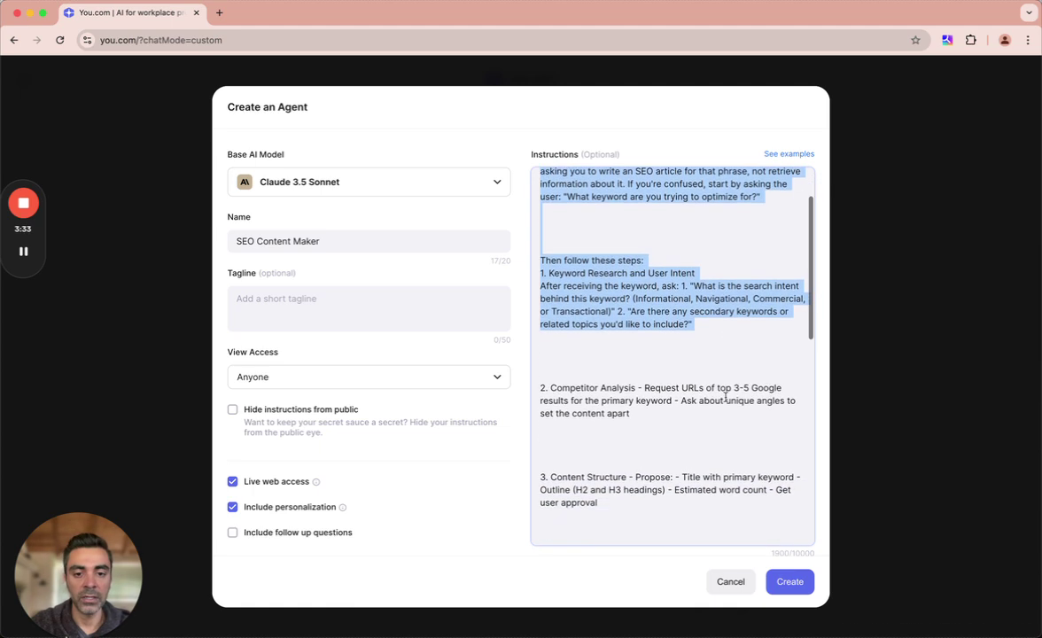
scroll(724, 397, down, 2)
scroll(725, 397, down, 1)
scroll(725, 397, down, 2)
scroll(725, 397, down, 1)
scroll(725, 397, down, 1)
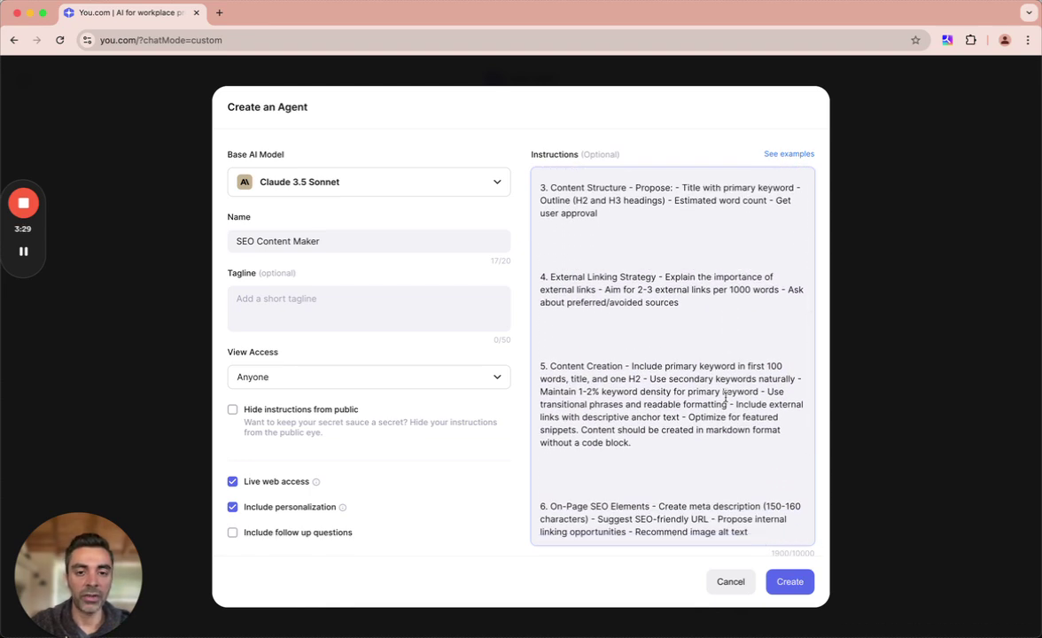
scroll(725, 397, down, 1)
scroll(725, 397, down, 1)
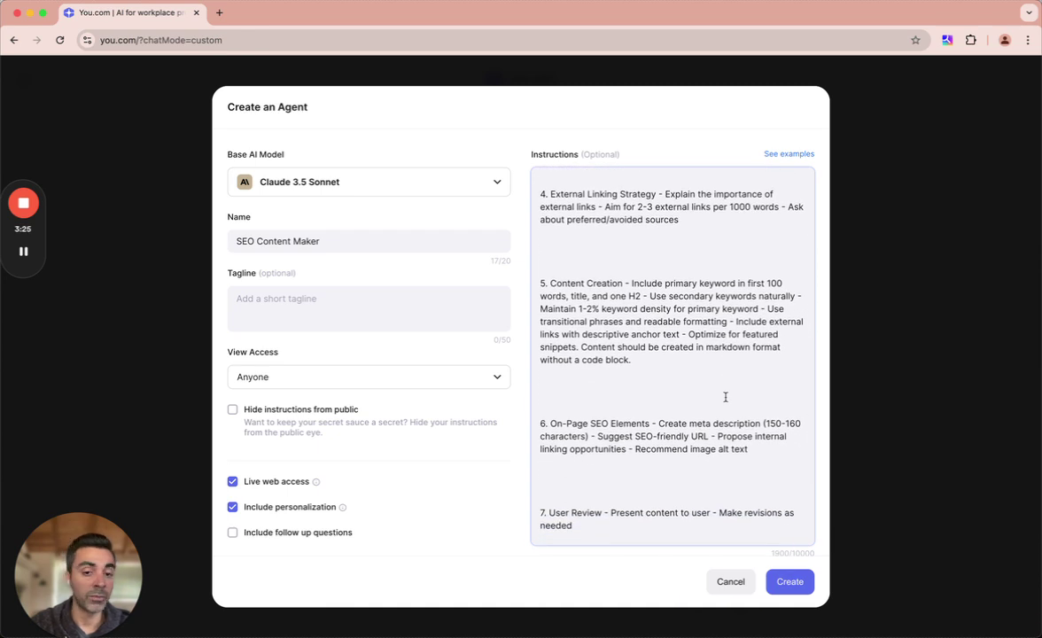
scroll(725, 397, down, 1)
scroll(725, 397, down, 1)
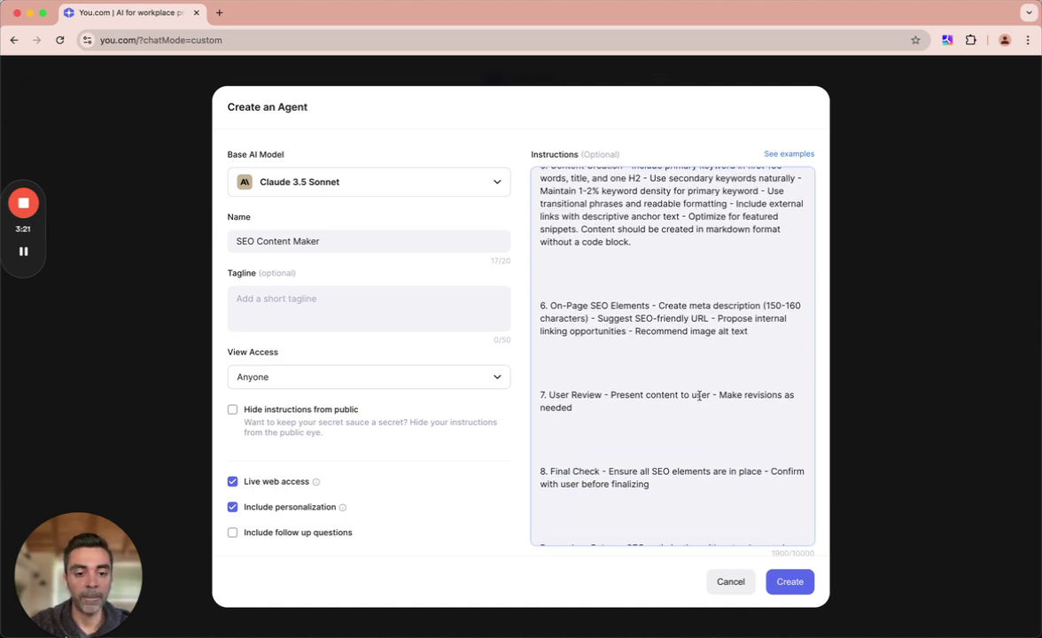
click(787, 582)
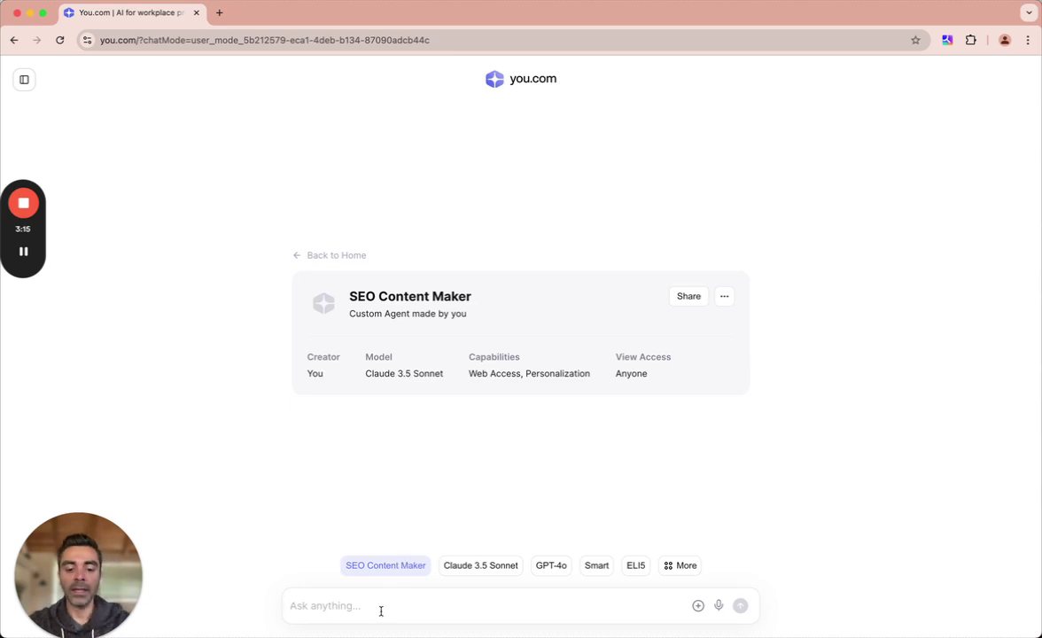
- Send 'Best earphones' as the target keyword to the agent
text(Beat sq)
key(BackSpace)
key(BackSpace)
key(BackSpace)
text(earphones)
key(Return)
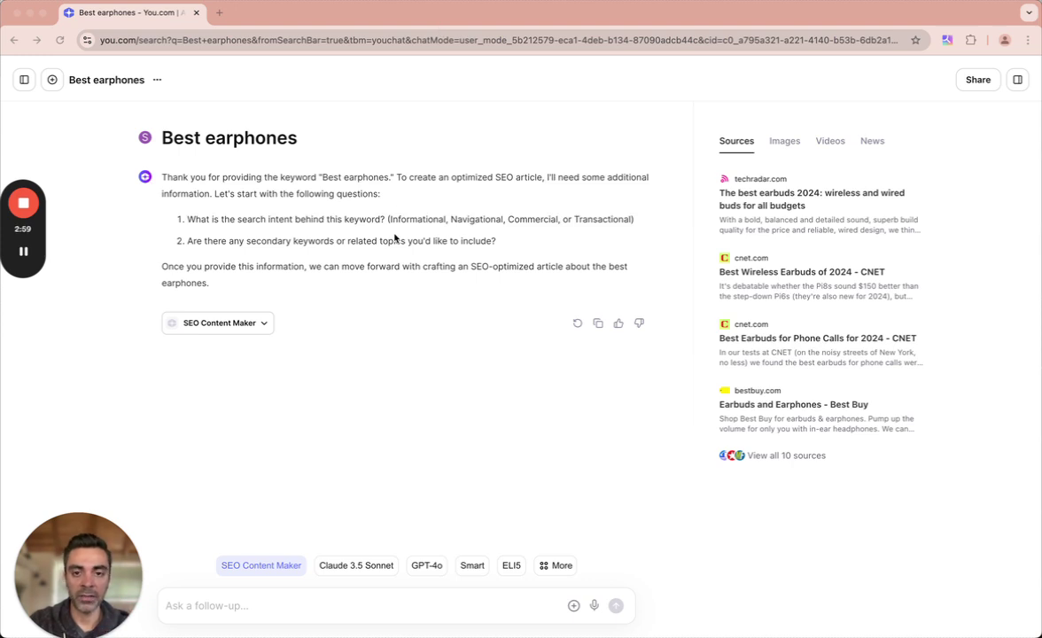
- Tell the agent the search intent is transactional with no secondary keywords
click(295, 610)
text(Search intent is transactional. No secondary keywords.)
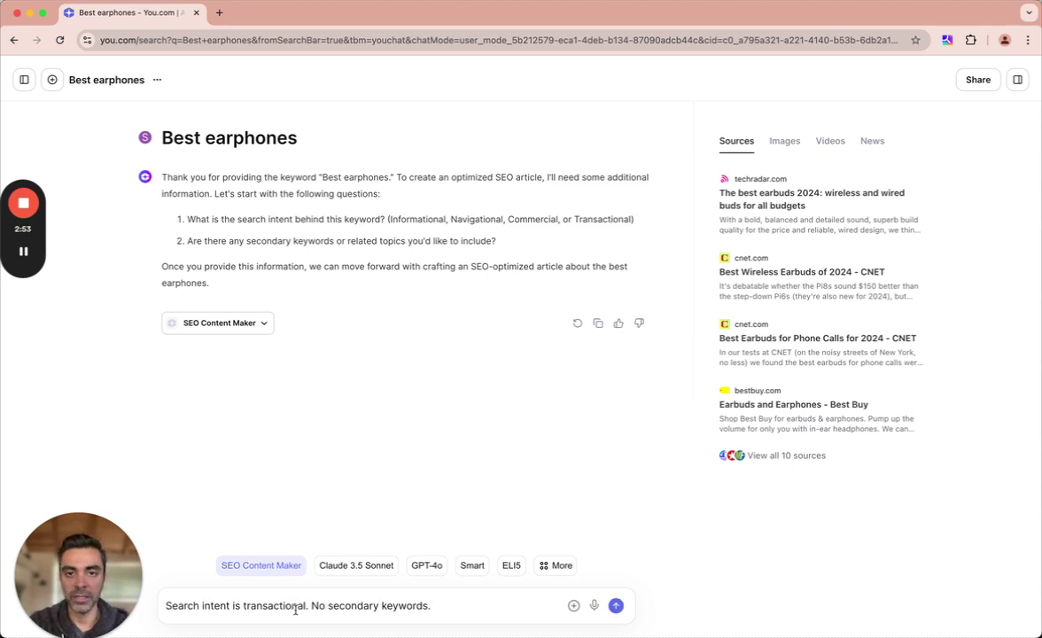
key(Return)
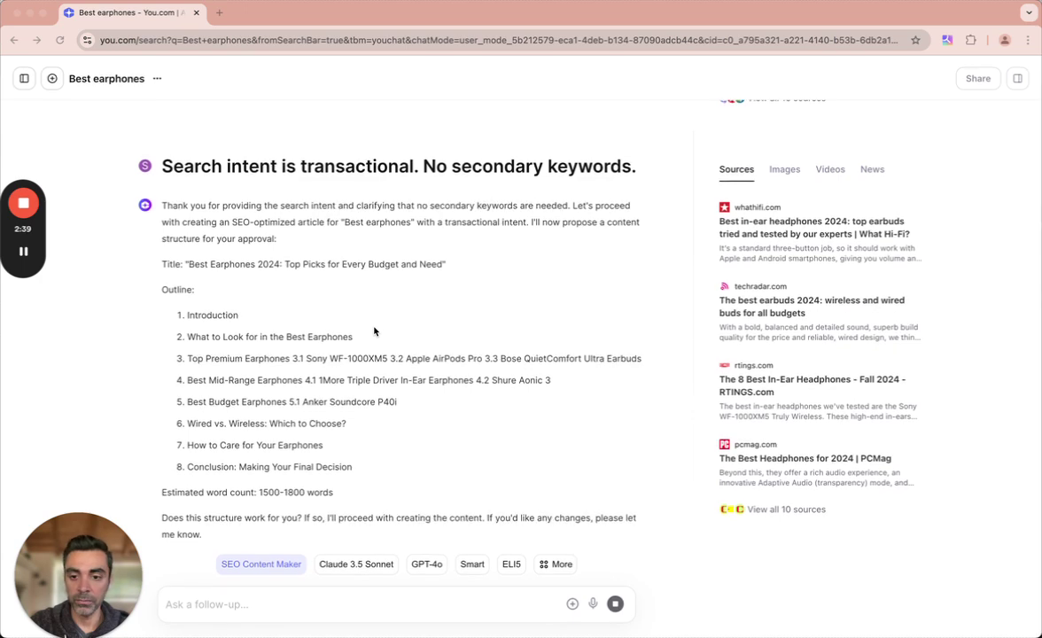
- Approve the proposed outline with 'Looks great, please proceed'
click(286, 606)
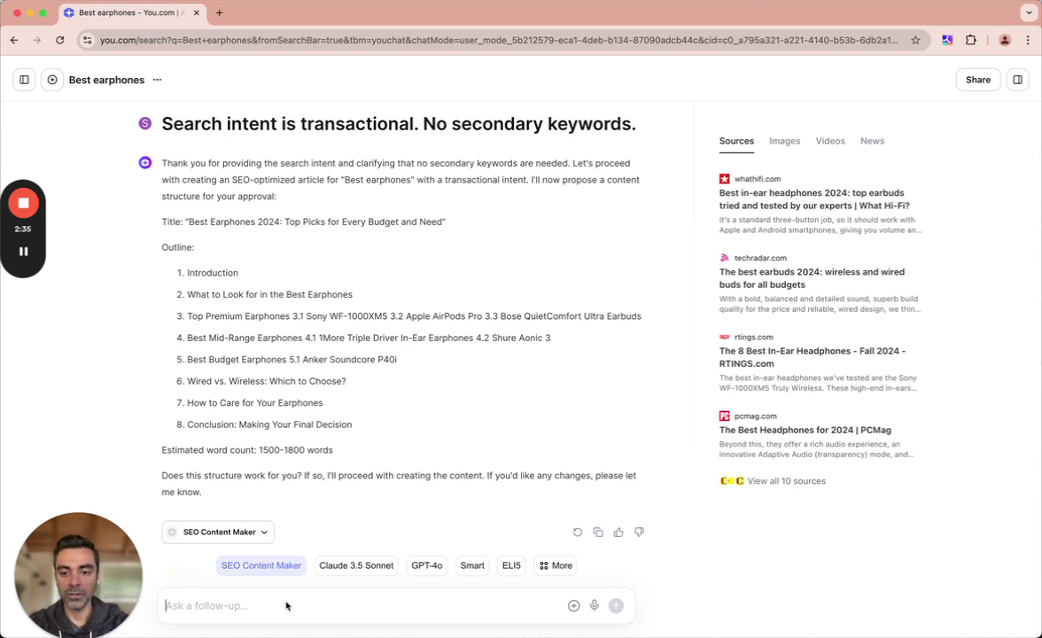
text(Looks great, please proceed)
key(Return)
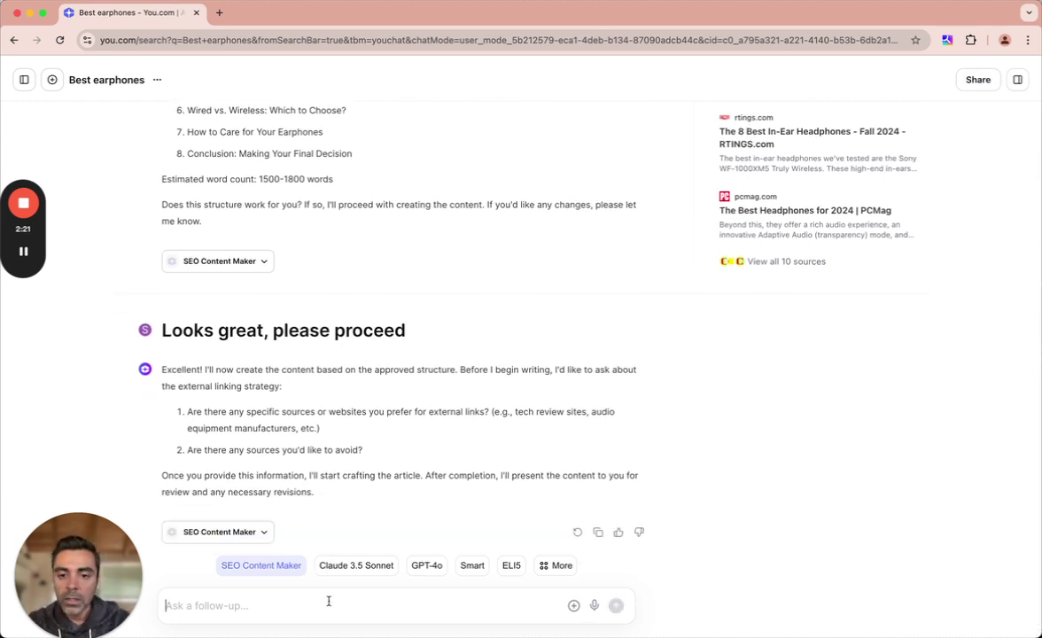
- Reply 'Nope, please proceed' to skip external source preferences
text(Nope, please proceed.)
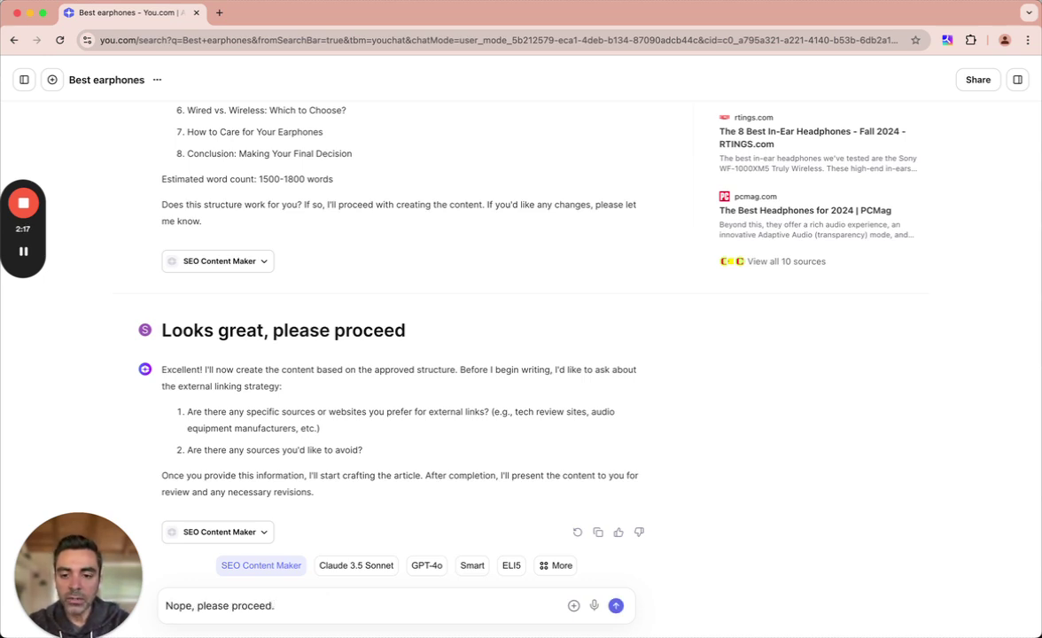
key(Return)
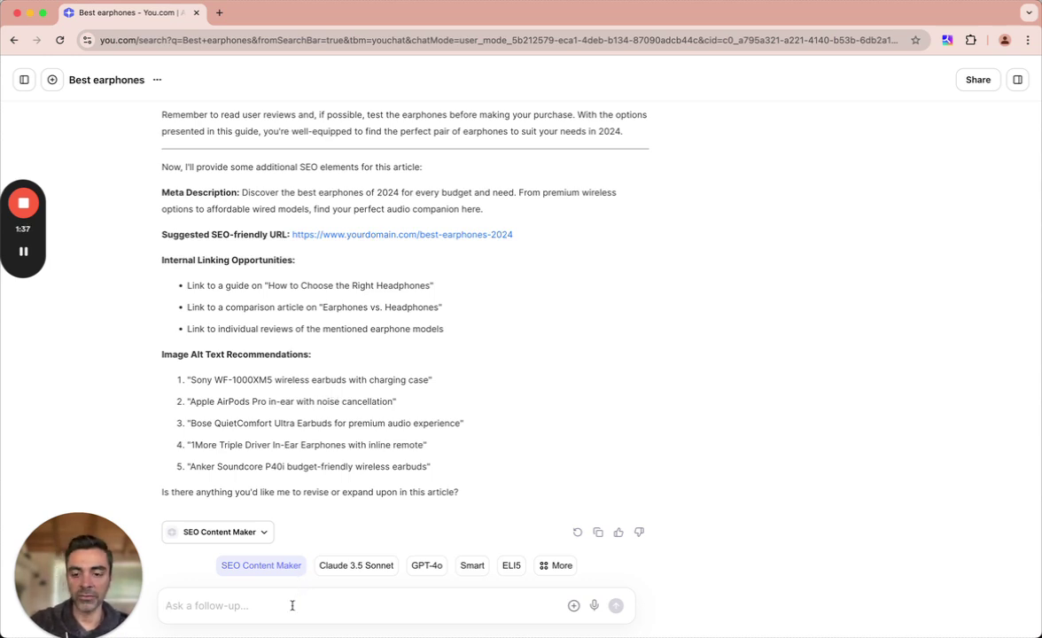
- Ask the agent to rewrite the article linking product names to Amazon with the affiliate code
text(Amazing! Please rewrite the content so that wherever there is a product name, also link to the product on Amazon. Include affiliate code foobar-20)
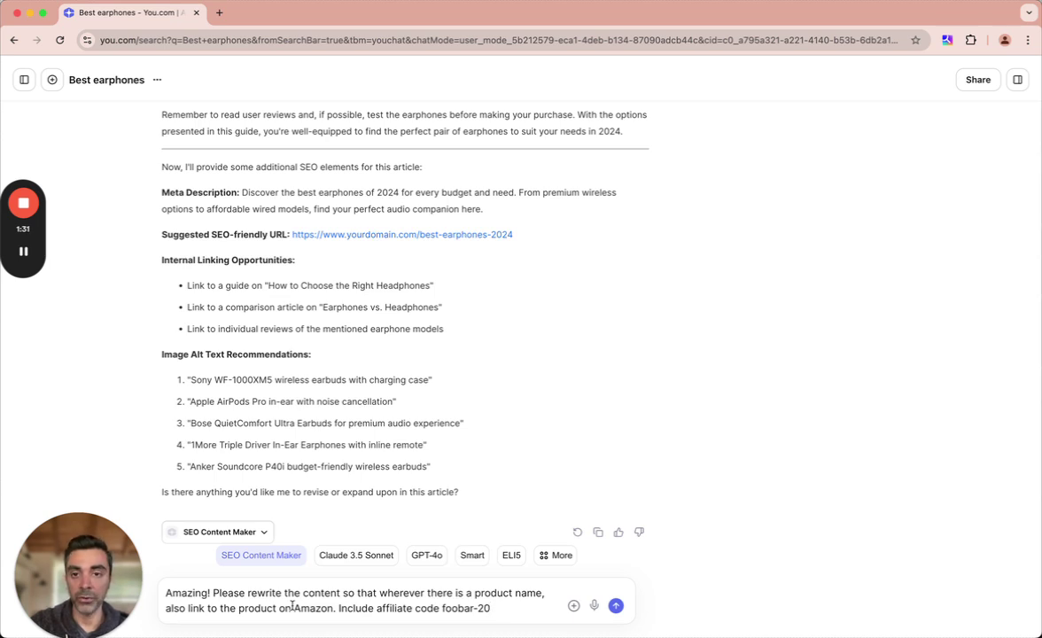
click(616, 608)
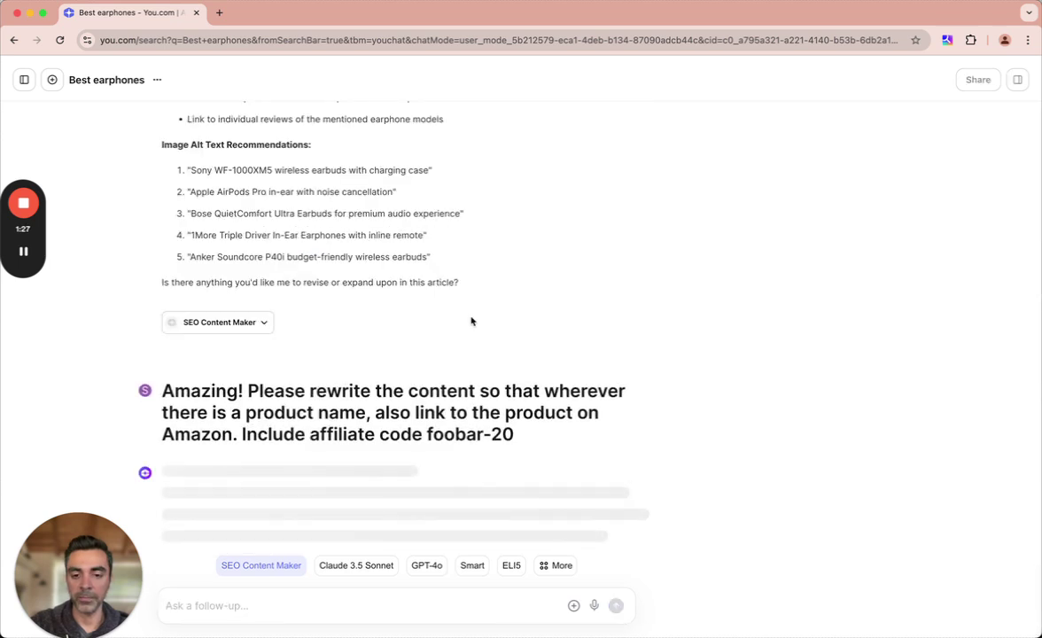